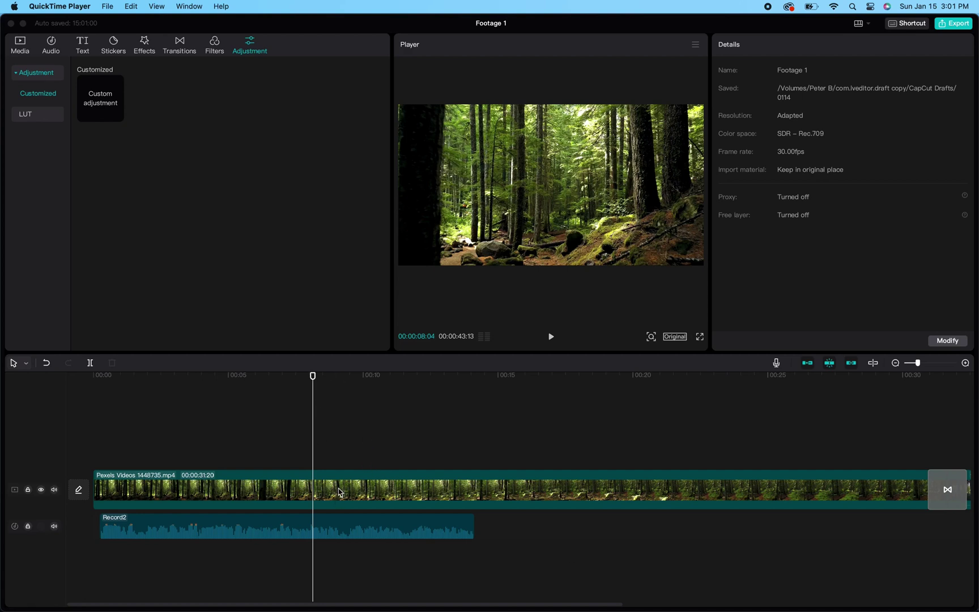
Select the forest footage clip on the timeline, toggling its selection on and off repeatedly.
left_click(335, 495)
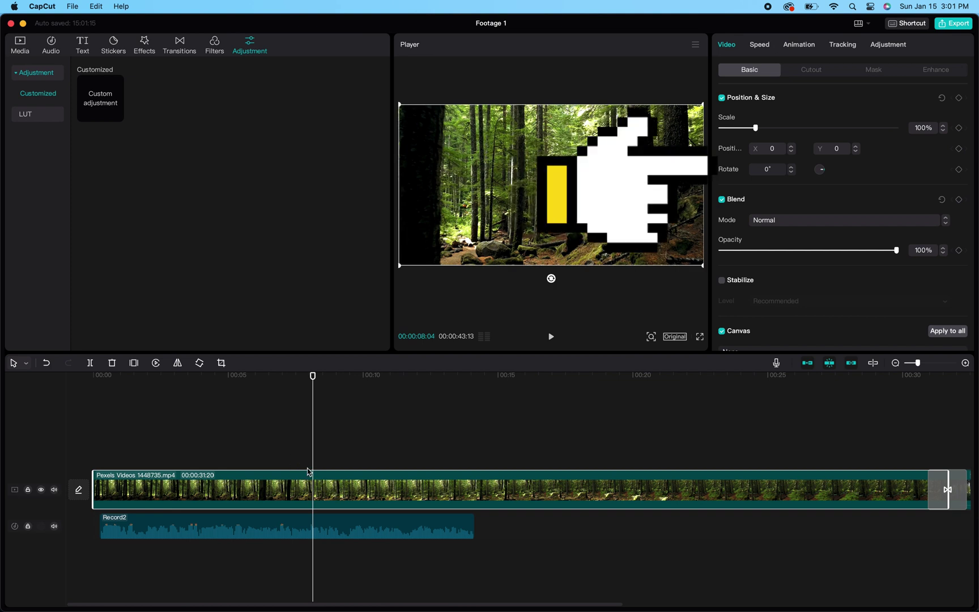
left_click(269, 440)
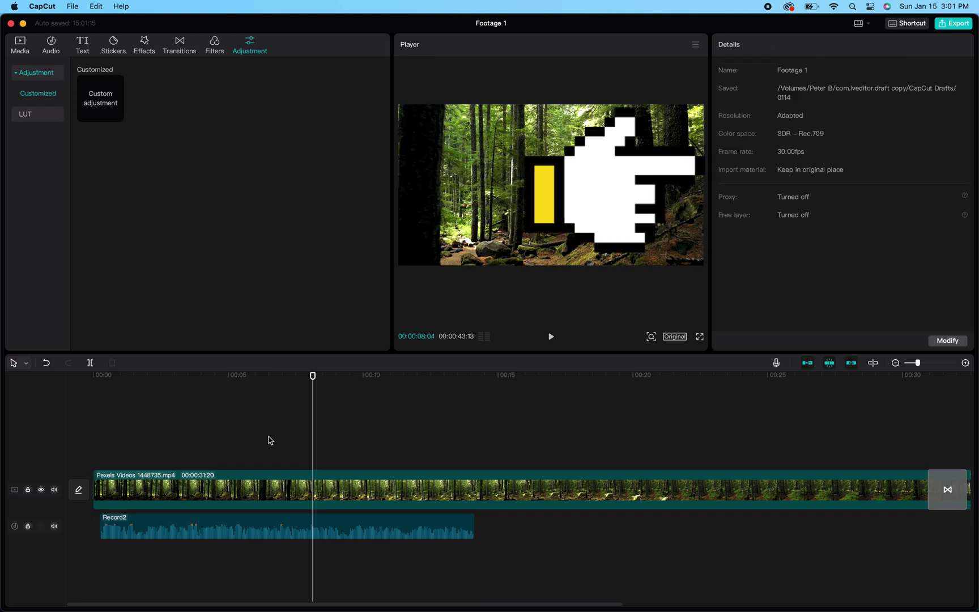
left_click(335, 494)
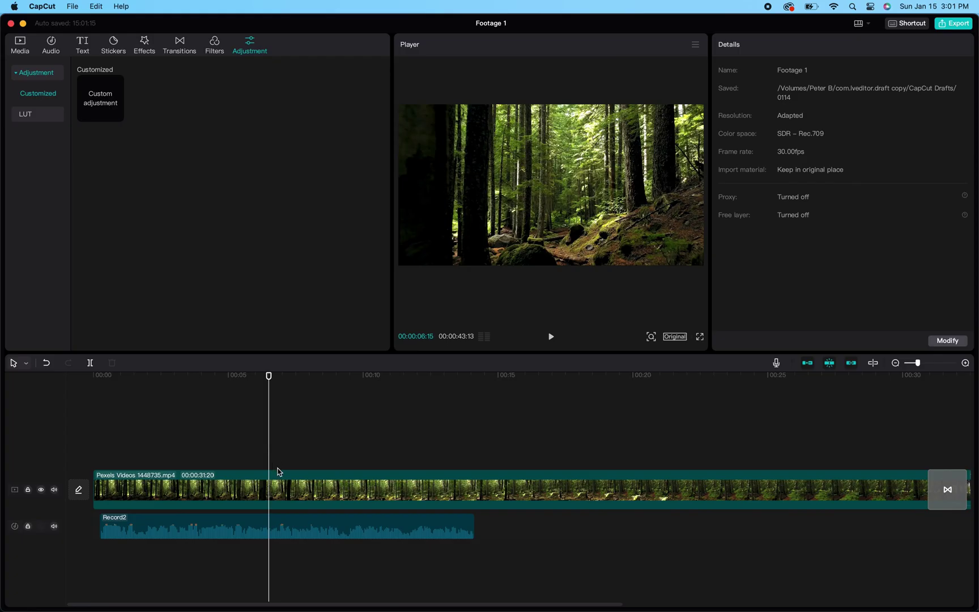
left_click(282, 485)
left_click(270, 450)
left_click(282, 484)
left_click(269, 450)
left_click(282, 485)
left_click(270, 450)
left_click(282, 485)
left_click(270, 450)
left_click(282, 484)
left_click(269, 449)
left_click(282, 485)
left_click(270, 451)
left_click(282, 485)
left_click(269, 449)
left_click(282, 485)
left_click(269, 451)
left_click(282, 484)
left_click(270, 451)
left_click(282, 484)
left_click(271, 451)
left_click(282, 484)
left_click(271, 451)
left_click(282, 485)
left_click(271, 451)
left_click(282, 485)
left_click(270, 451)
left_click(282, 485)
left_click(270, 450)
left_click(282, 485)
left_click(270, 451)
left_click(282, 485)
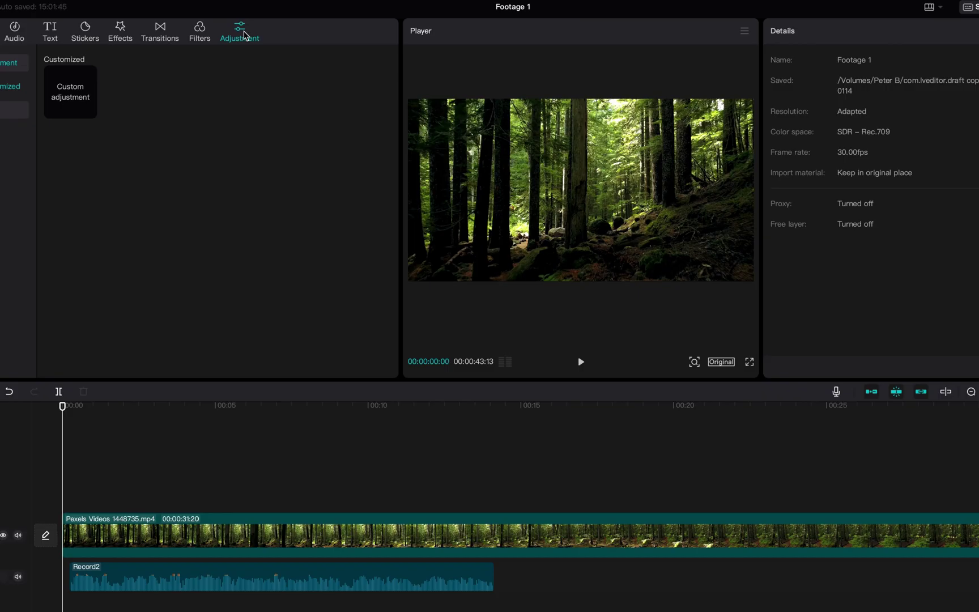
Add a Custom adjustment layer, 'Adjustment2', and scroll through its Adjustment settings.
left_click(89, 111)
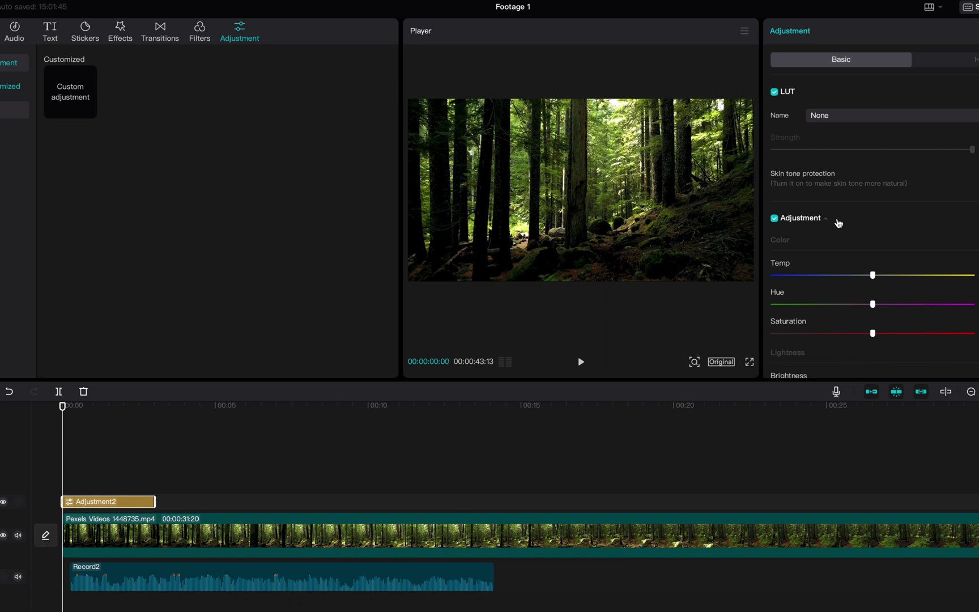
scroll(838, 222, "down", 5)
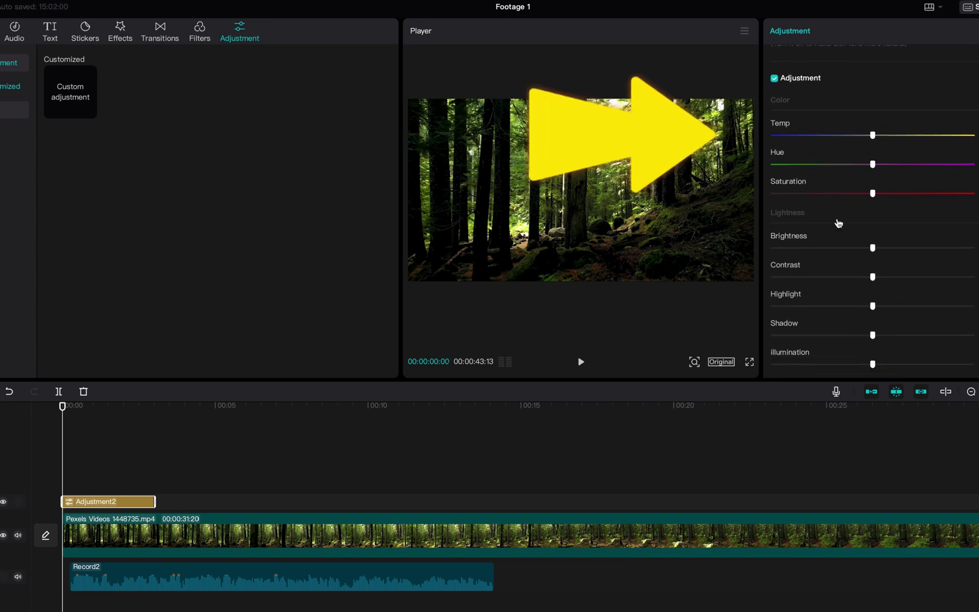
scroll(838, 222, "up", 2)
scroll(838, 222, "down", 3)
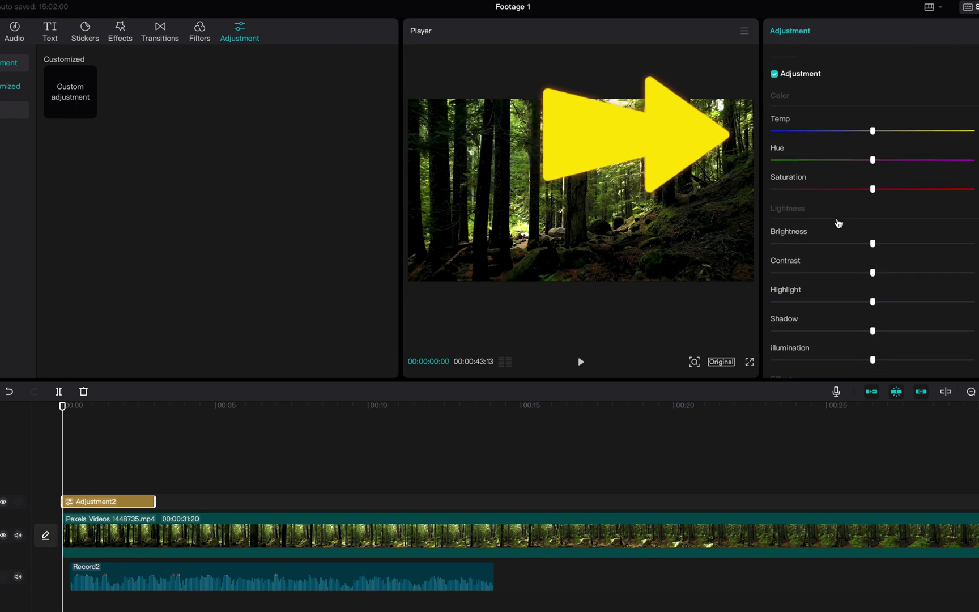
scroll(839, 223, "down", 5)
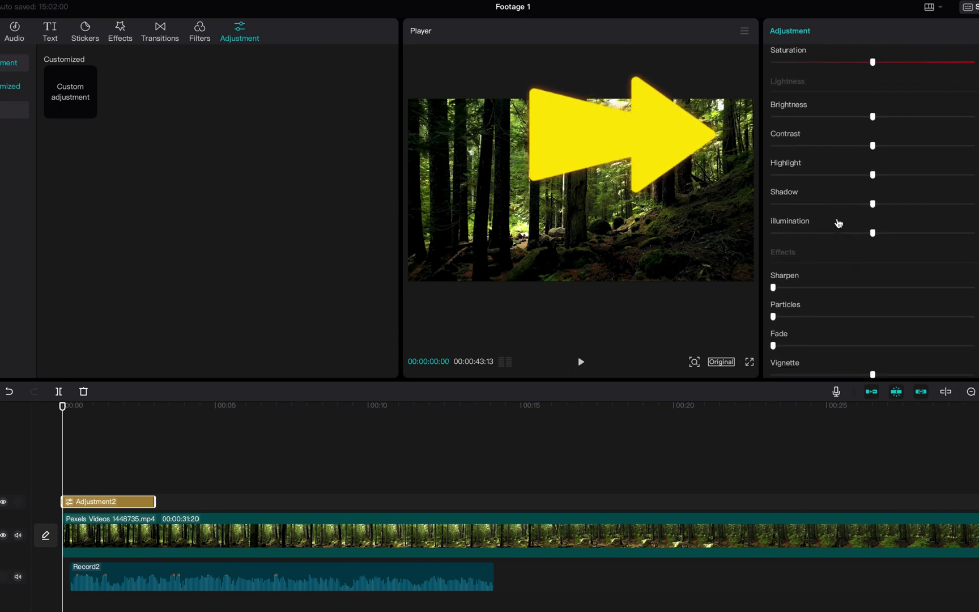
scroll(838, 223, "down", 1)
scroll(838, 223, "up", 15)
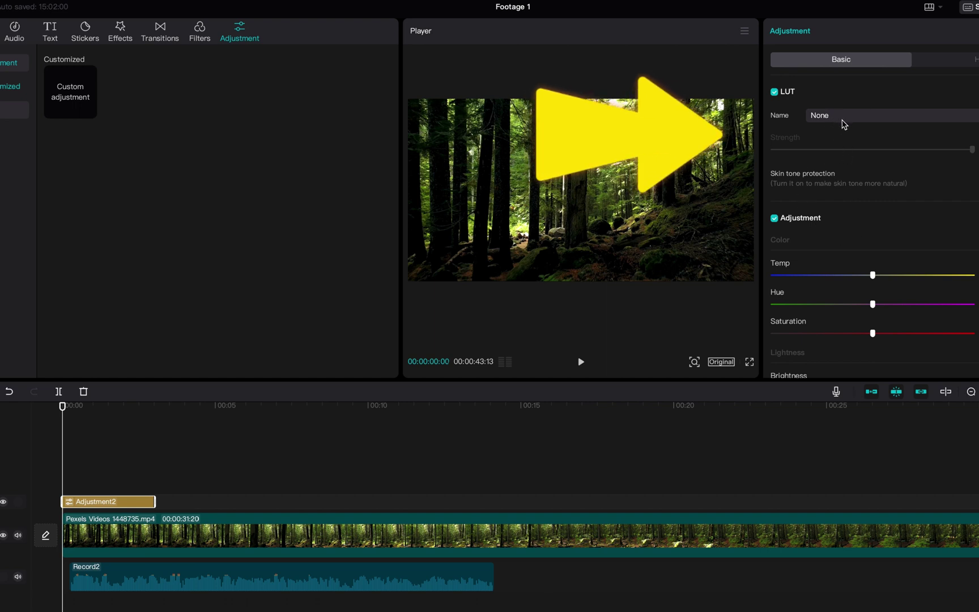
Check the LUT Name list, leave it at None, and uncheck the LUT option.
left_click(844, 124)
left_click(844, 124)
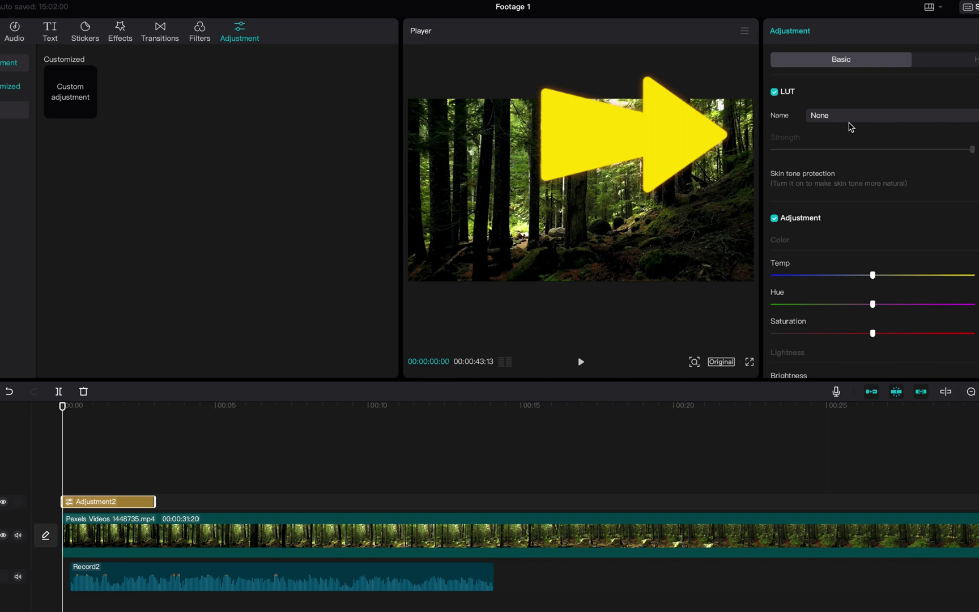
left_click(858, 125)
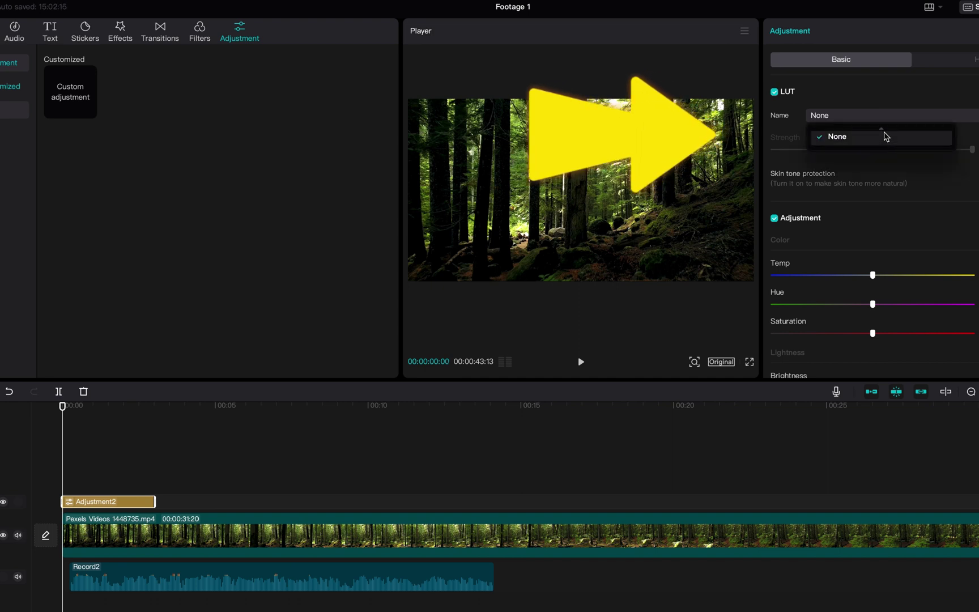
left_click(874, 116)
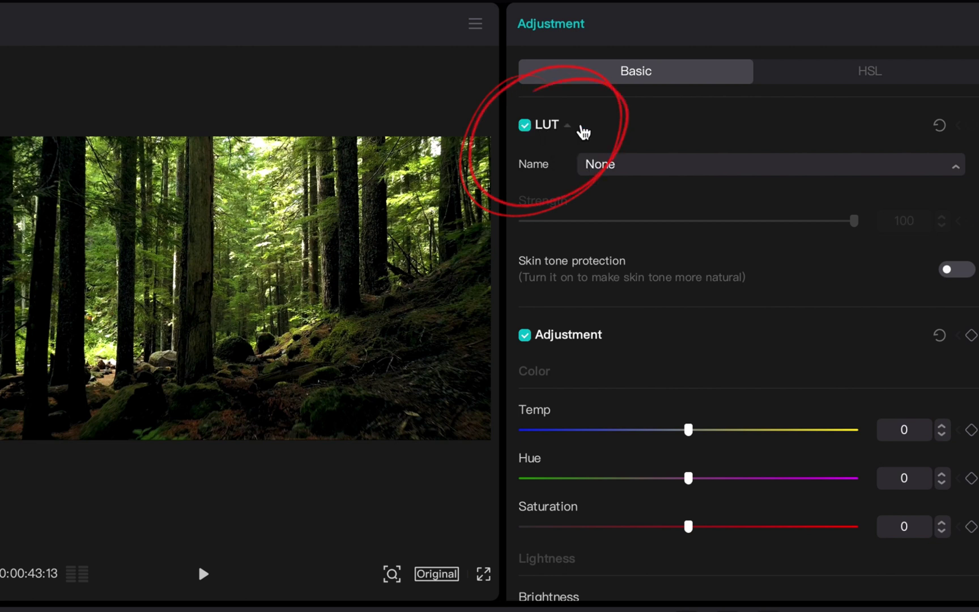
left_click(524, 125)
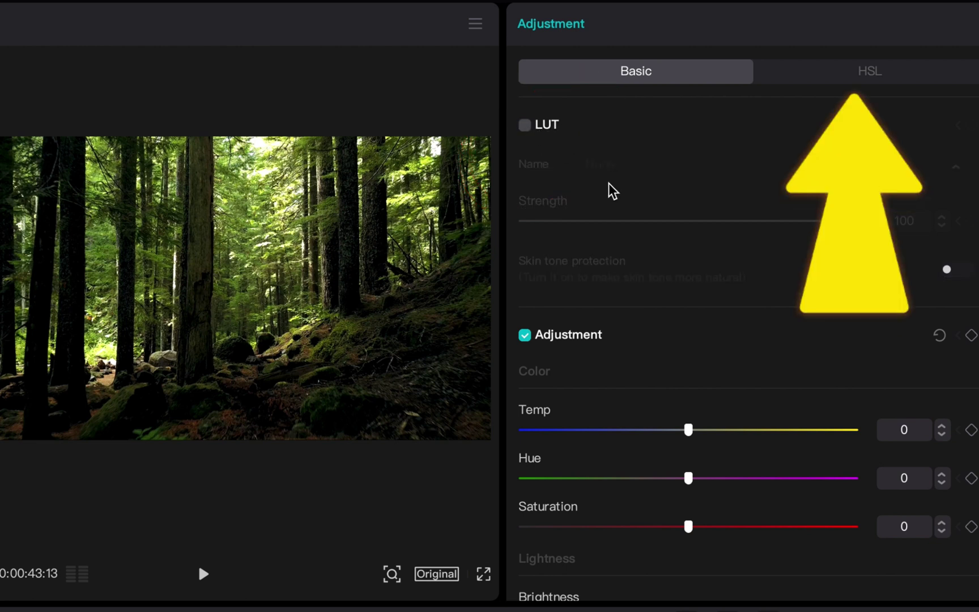
In HSL, cycle through the colour circles to green and test its Hue and Saturation sliders, leaving both at 0.
left_click(844, 81)
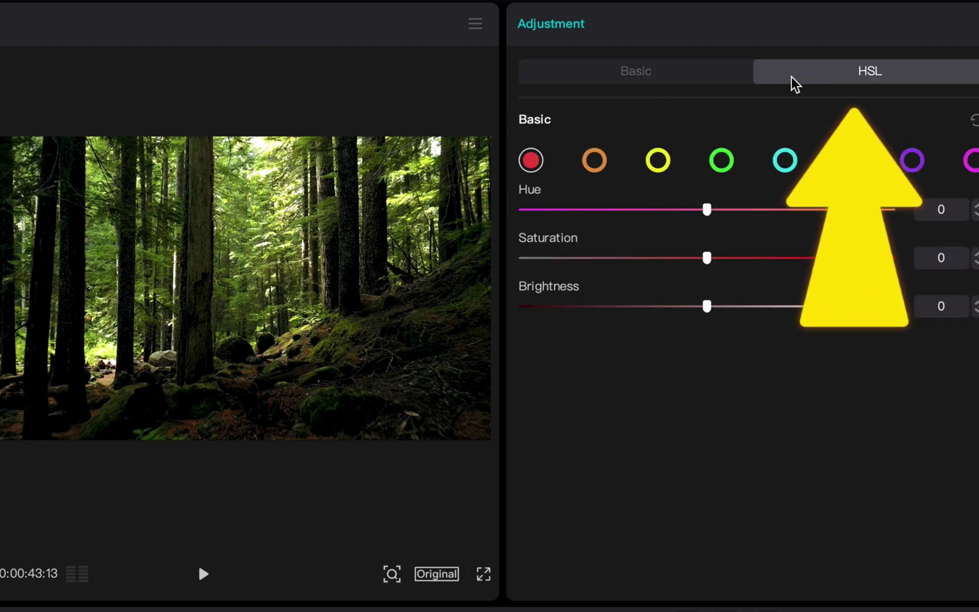
left_click(658, 163)
left_click(601, 163)
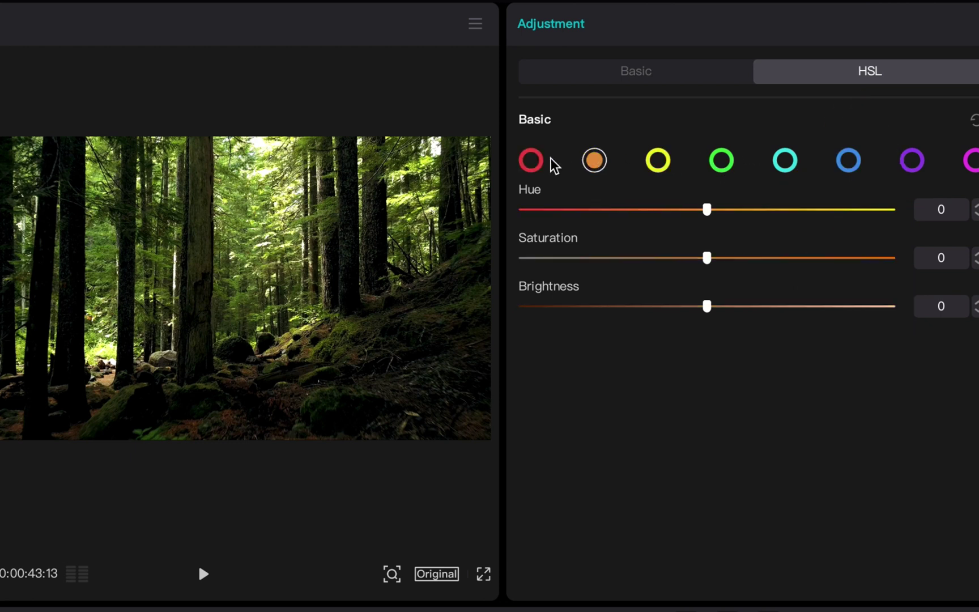
left_click(535, 163)
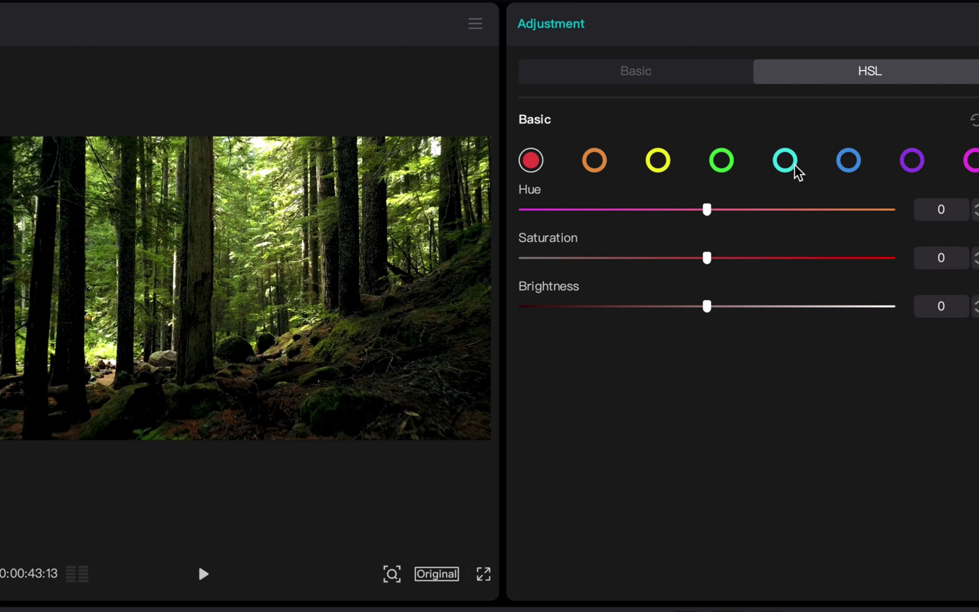
left_click(722, 164)
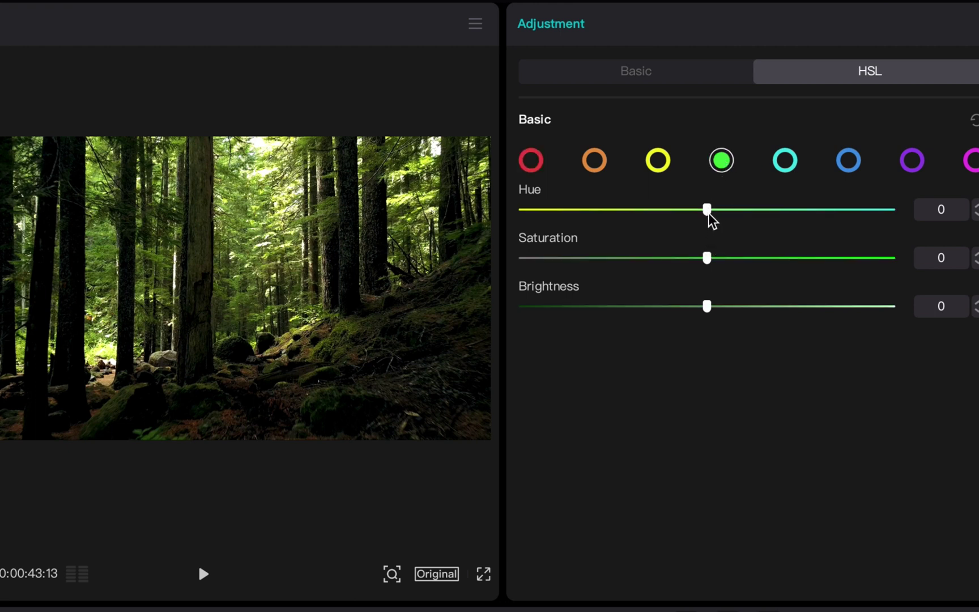
mouse_move(711, 211)
left_mouse_down()
mouse_move(780, 212)
mouse_move(533, 223)
mouse_move(823, 190)
left_mouse_up()
left_click_drag(753, 213, 713, 215)
mouse_move(705, 256)
left_mouse_down()
mouse_move(807, 258)
mouse_move(604, 281)
mouse_move(551, 280)
mouse_move(671, 257)
mouse_move(534, 268)
mouse_move(709, 252)
left_mouse_up()
In Basic, try the Temp and Hue sliders, then set Saturation to 21 with Hue at 0.
left_click(683, 79)
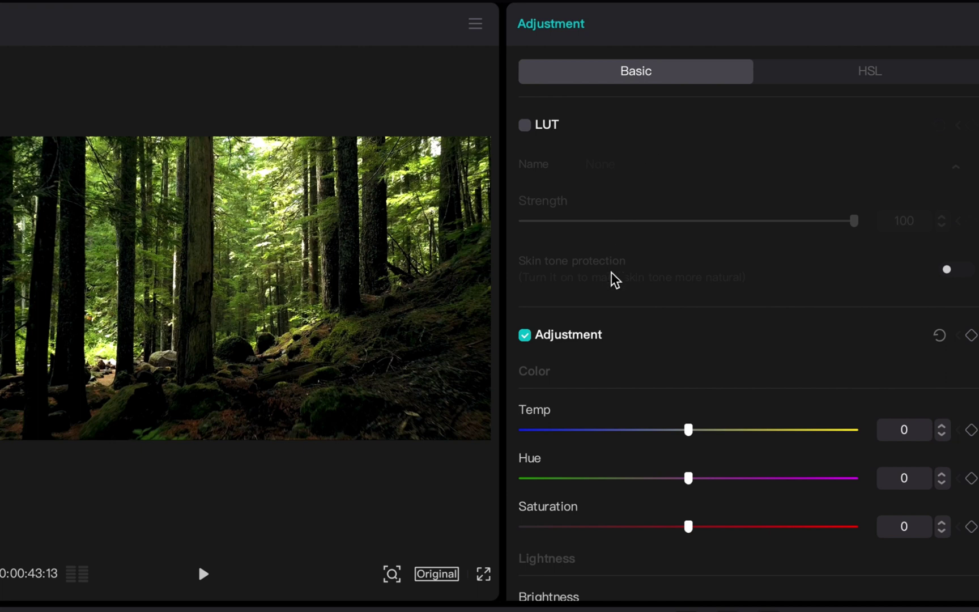
scroll(615, 324, "down", 5)
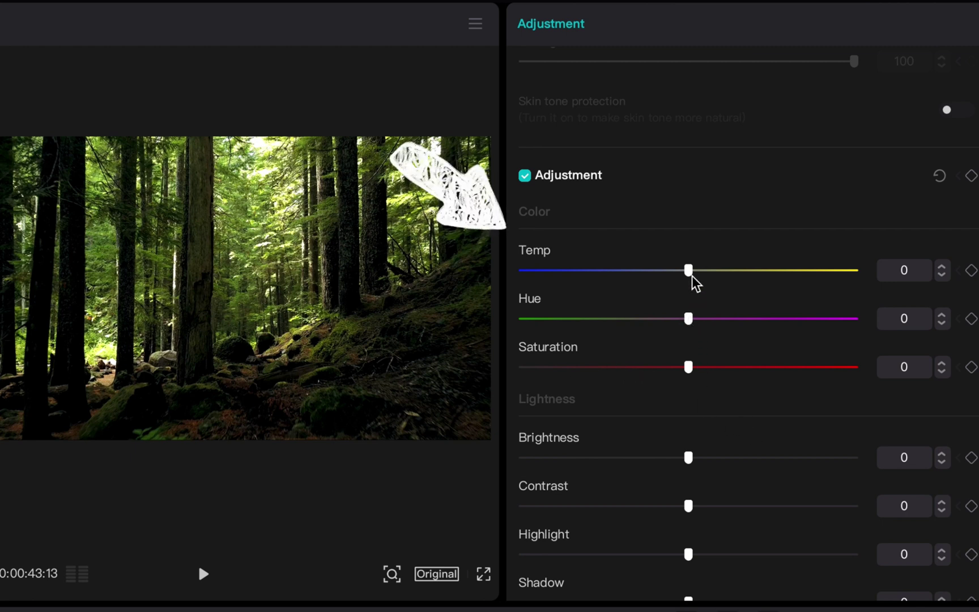
mouse_move(684, 275)
left_mouse_down()
mouse_move(526, 279)
mouse_move(691, 260)
left_mouse_up()
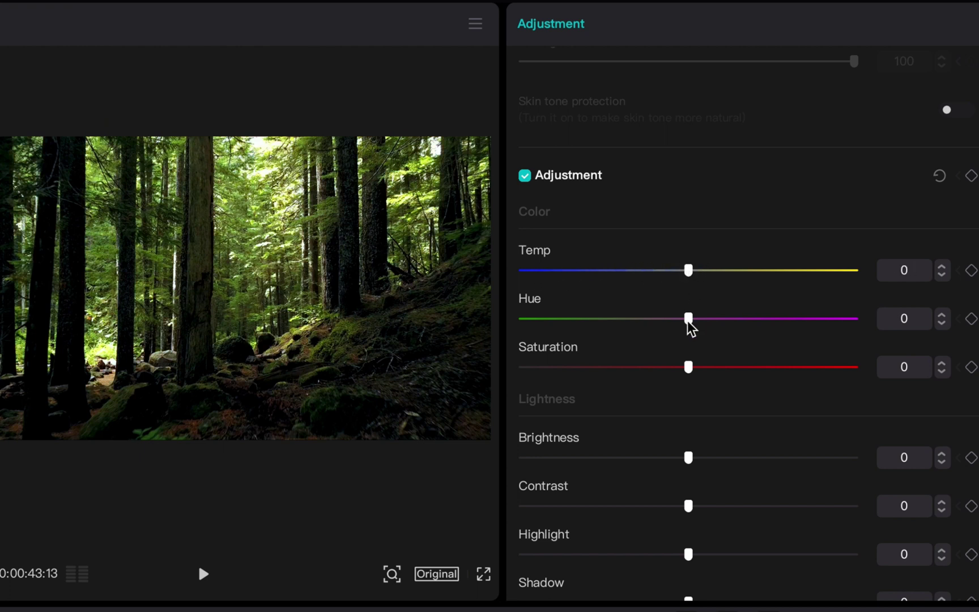
mouse_move(685, 325)
left_mouse_down()
mouse_move(754, 323)
mouse_move(579, 321)
mouse_move(779, 312)
mouse_move(687, 315)
left_mouse_up()
left_click_drag(691, 371, 759, 384)
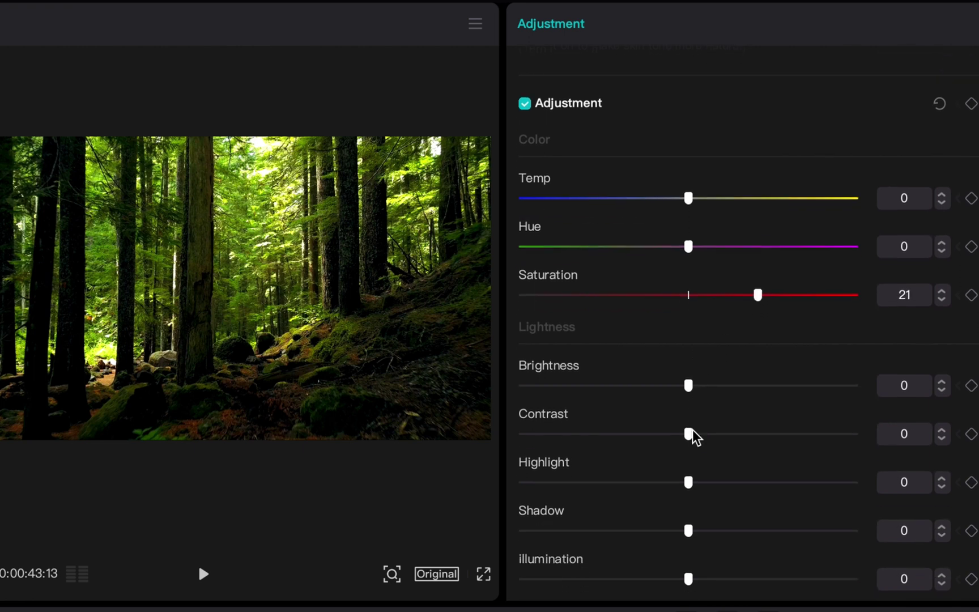
scroll(694, 436, "down", 2)
left_click_drag(697, 351, 727, 352)
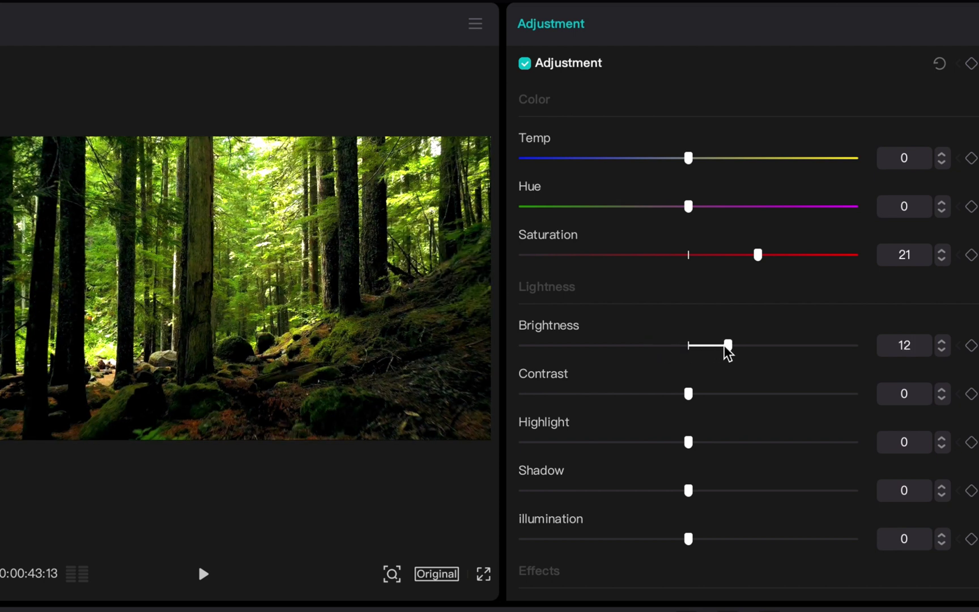
scroll(706, 360, "down", 2)
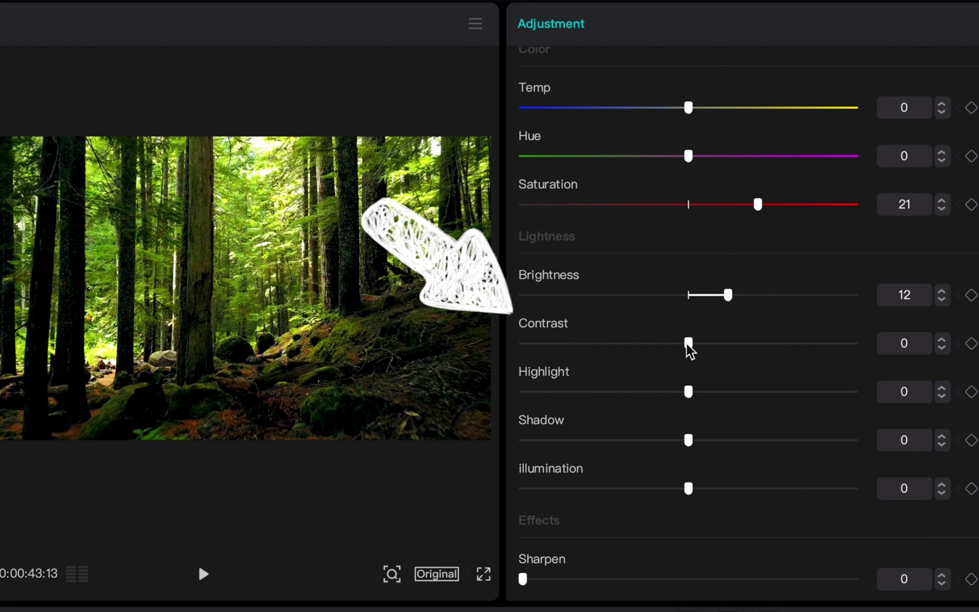
left_click_drag(690, 347, 711, 354)
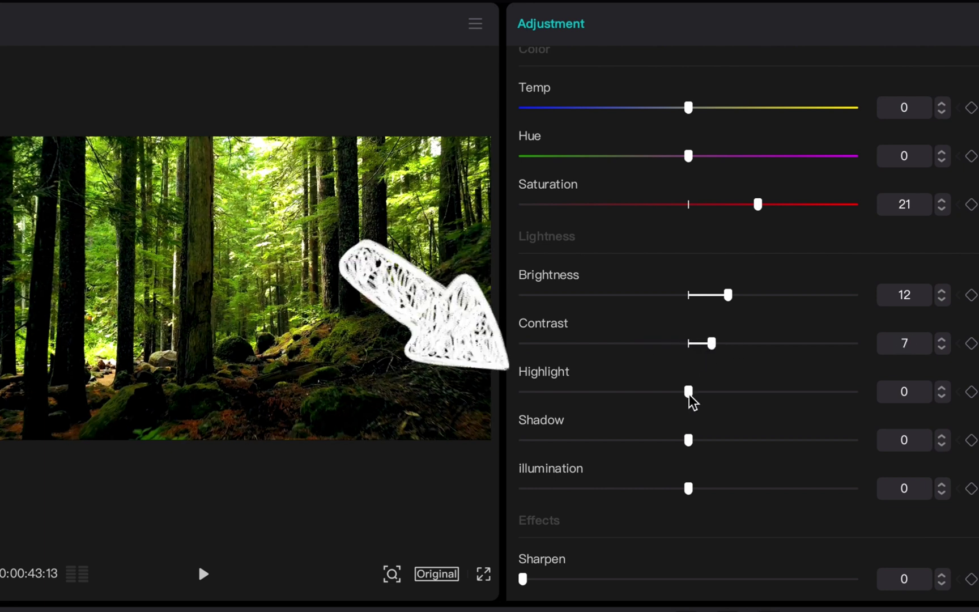
mouse_move(690, 395)
left_mouse_down()
mouse_move(732, 397)
mouse_move(609, 400)
mouse_move(723, 404)
mouse_move(684, 406)
left_mouse_up()
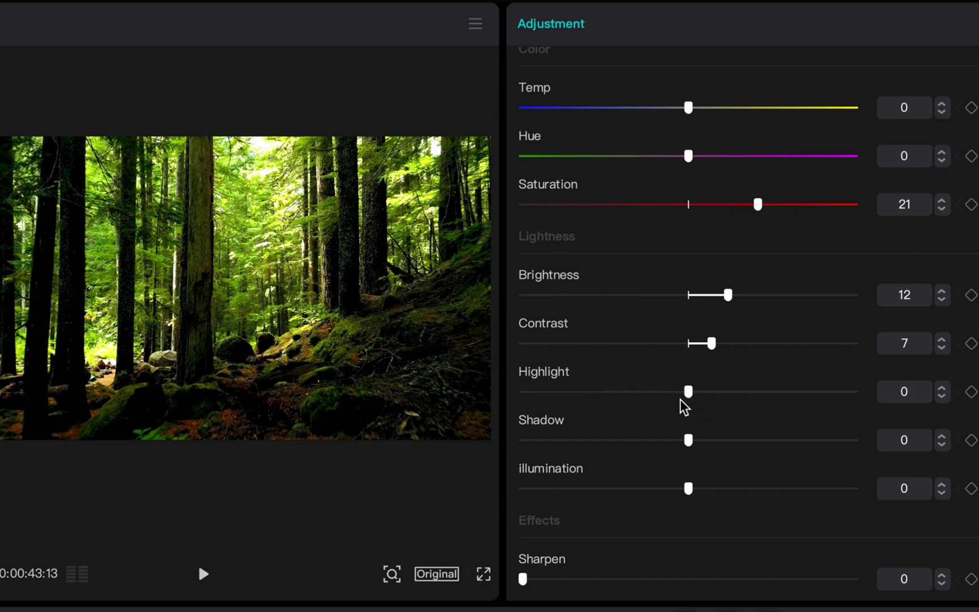
left_click_drag(696, 445, 642, 446)
scroll(691, 447, "down", 3)
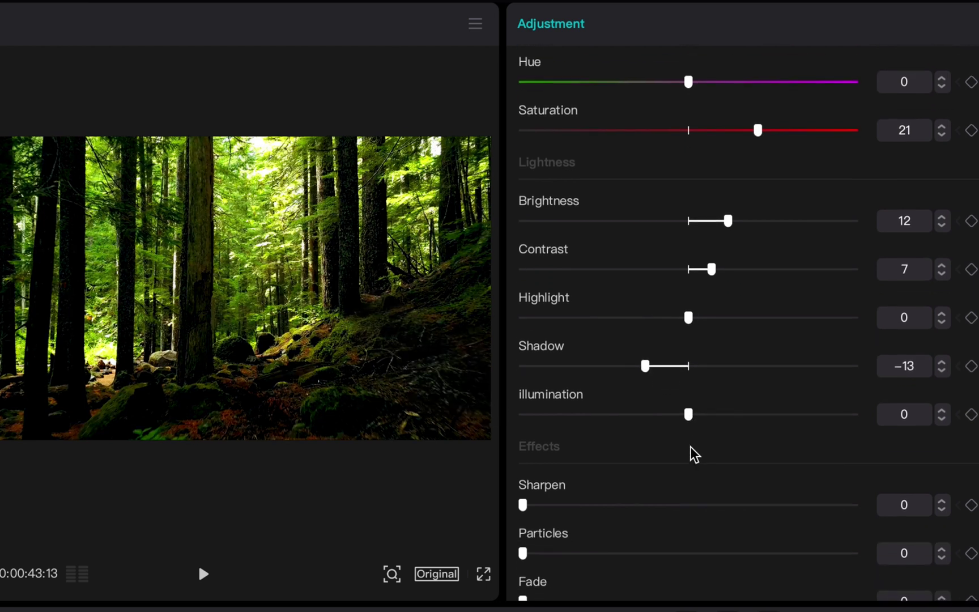
left_click_drag(691, 418, 733, 425)
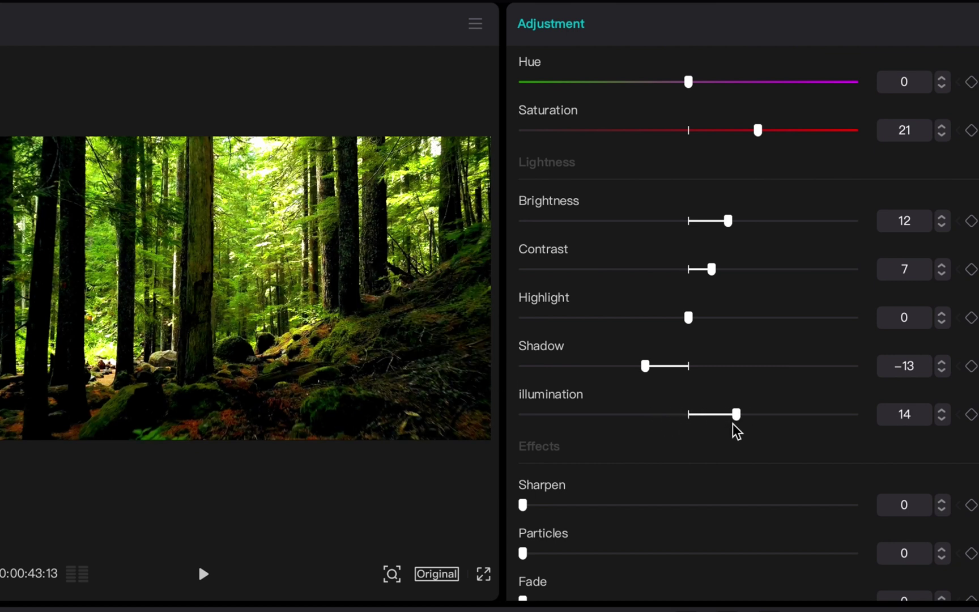
scroll(642, 426, "down", 3)
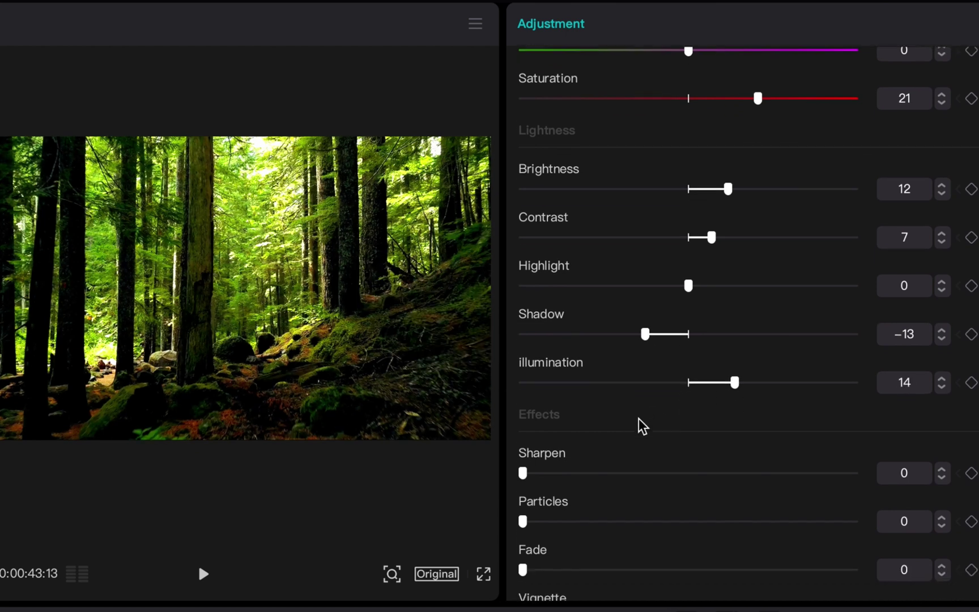
scroll(642, 426, "up", 2)
scroll(642, 425, "down", 1)
scroll(642, 425, "up", 1)
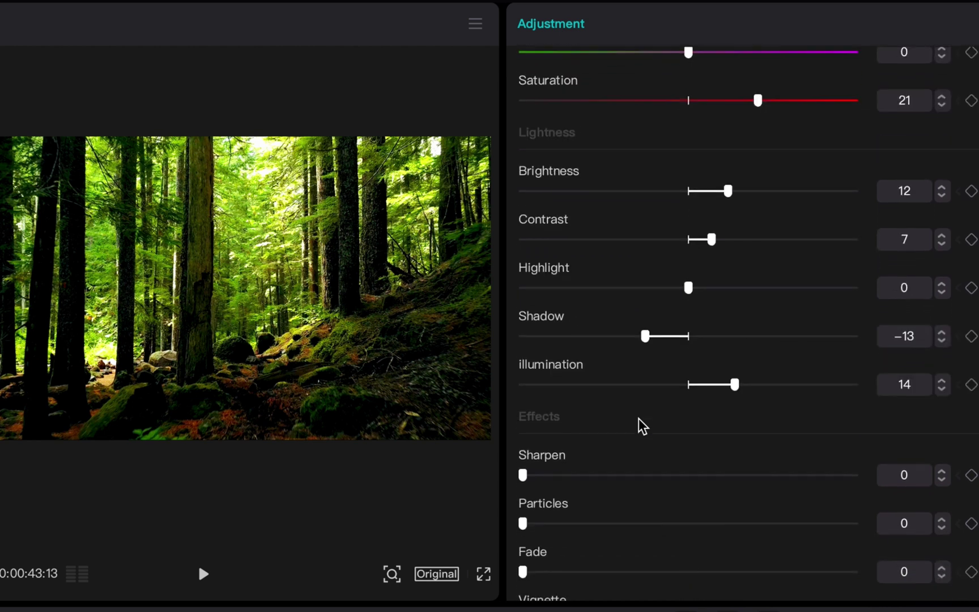
scroll(642, 426, "down", 2)
scroll(642, 425, "up", 2)
scroll(642, 426, "down", 1)
scroll(642, 426, "up", 1)
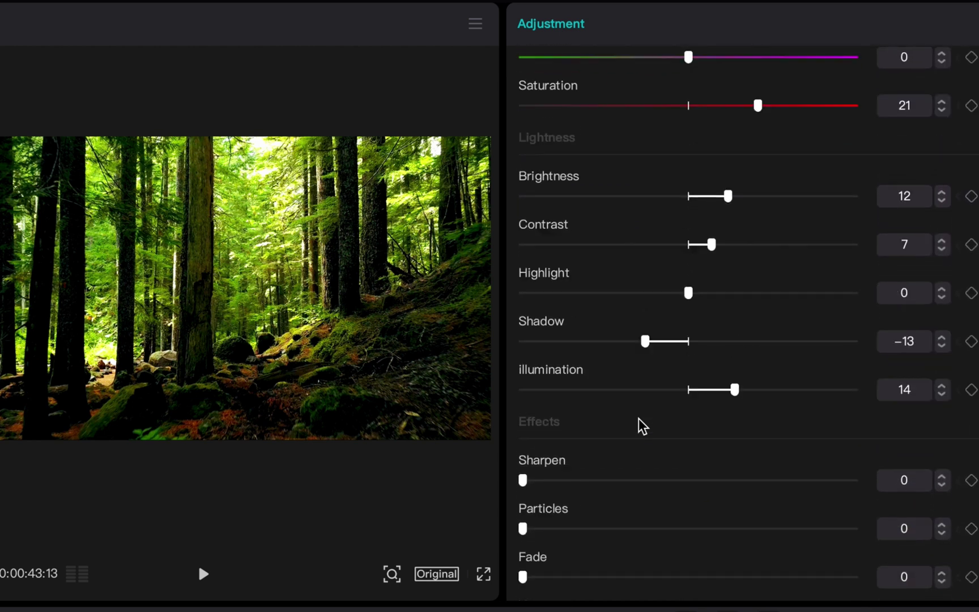
scroll(641, 426, "down", 1)
scroll(642, 426, "up", 1)
scroll(642, 426, "down", 1)
scroll(638, 426, "up", 1)
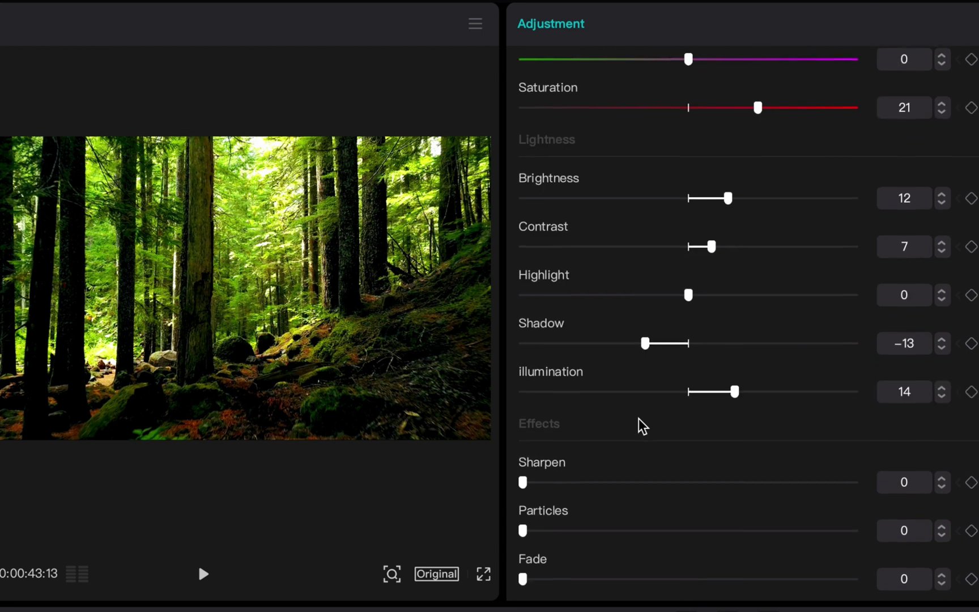
scroll(637, 426, "down", 1)
scroll(629, 424, "down", 1)
scroll(538, 435, "down", 1)
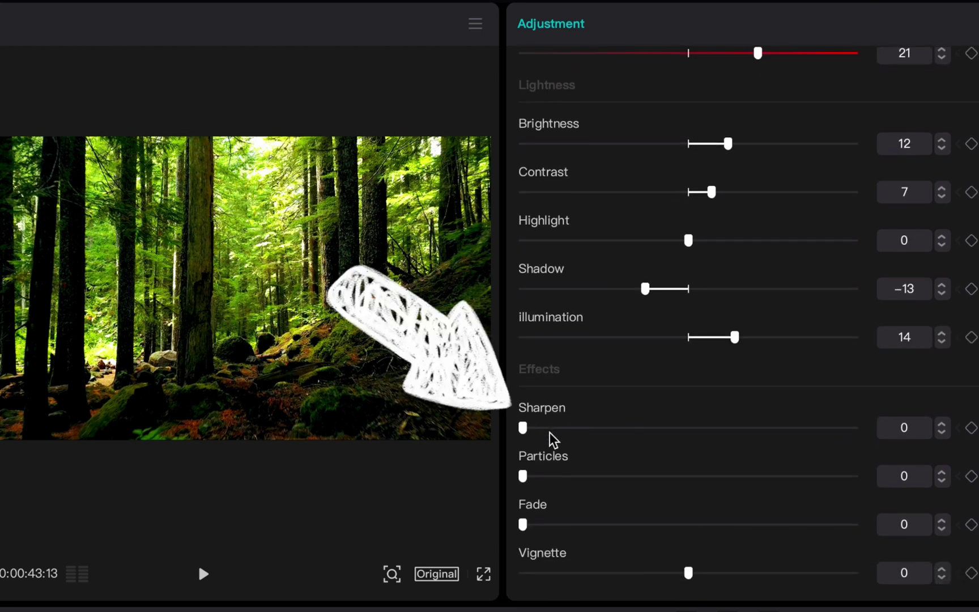
Set the Effects sliders to Sharpen 30, Fade 36 and Vignette 11.
left_click_drag(522, 427, 629, 438)
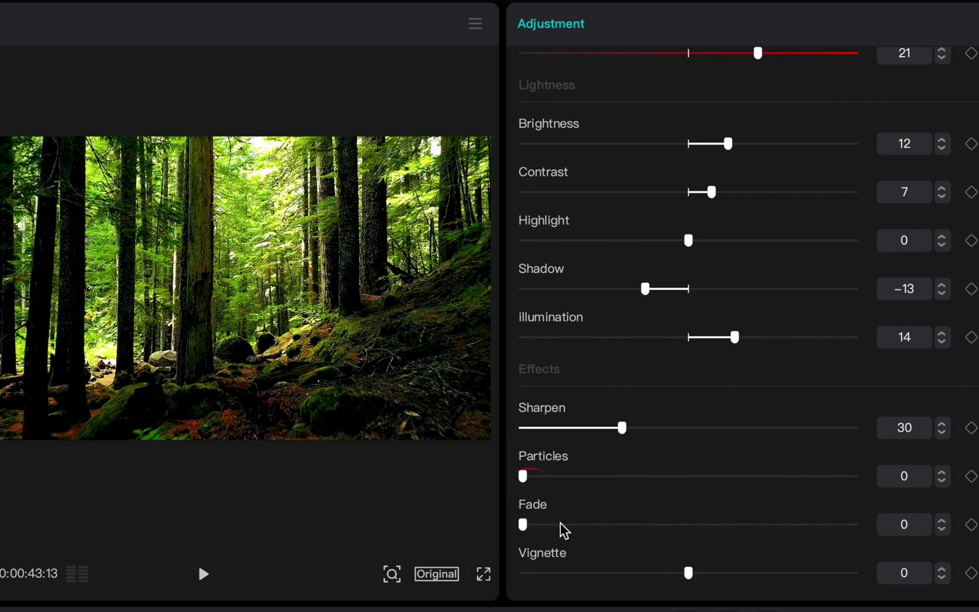
left_click_drag(537, 527, 648, 537)
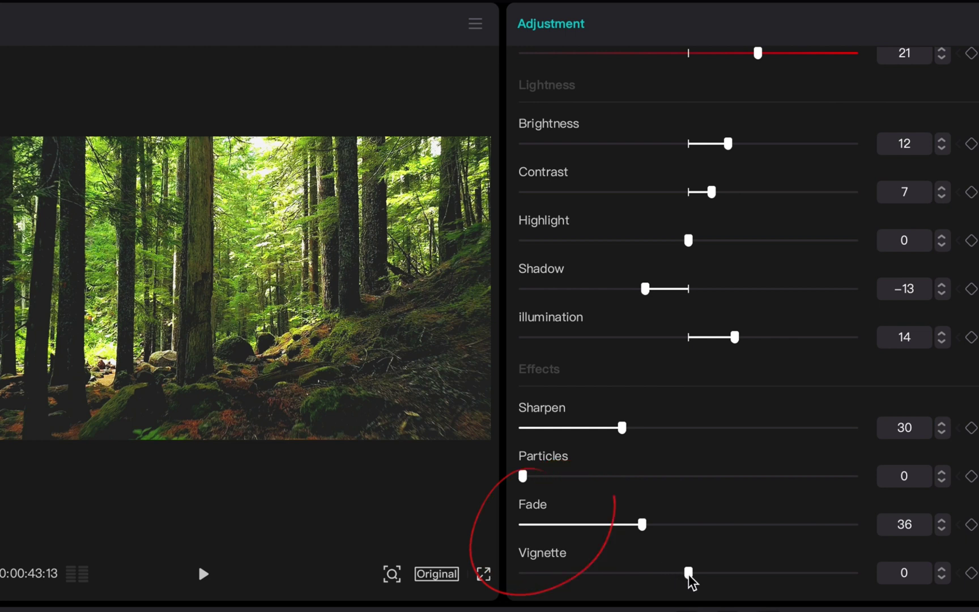
mouse_move(688, 573)
left_mouse_down()
mouse_move(733, 574)
mouse_move(725, 574)
left_mouse_up()
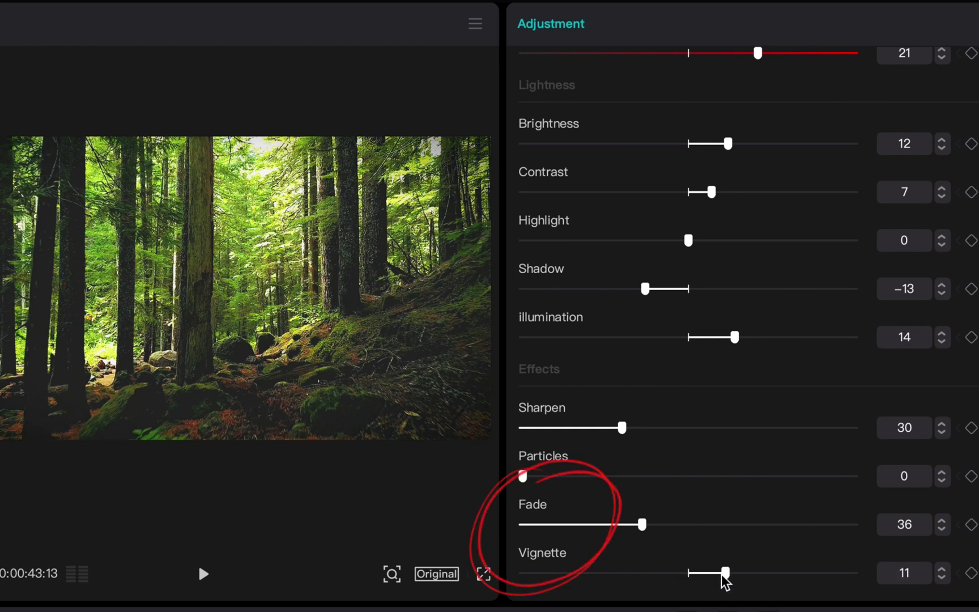
scroll(713, 495, "up", 4)
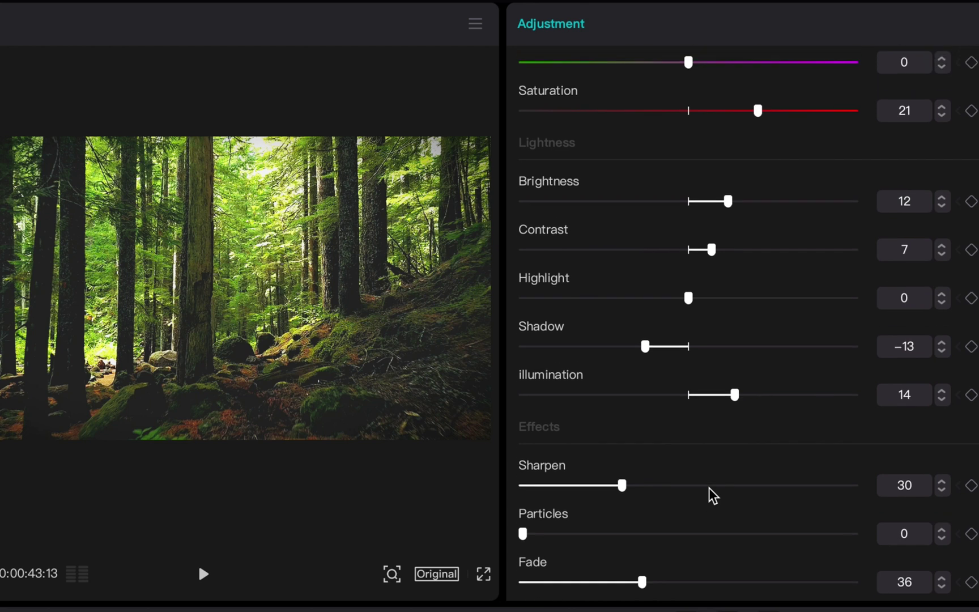
scroll(713, 496, "up", 7)
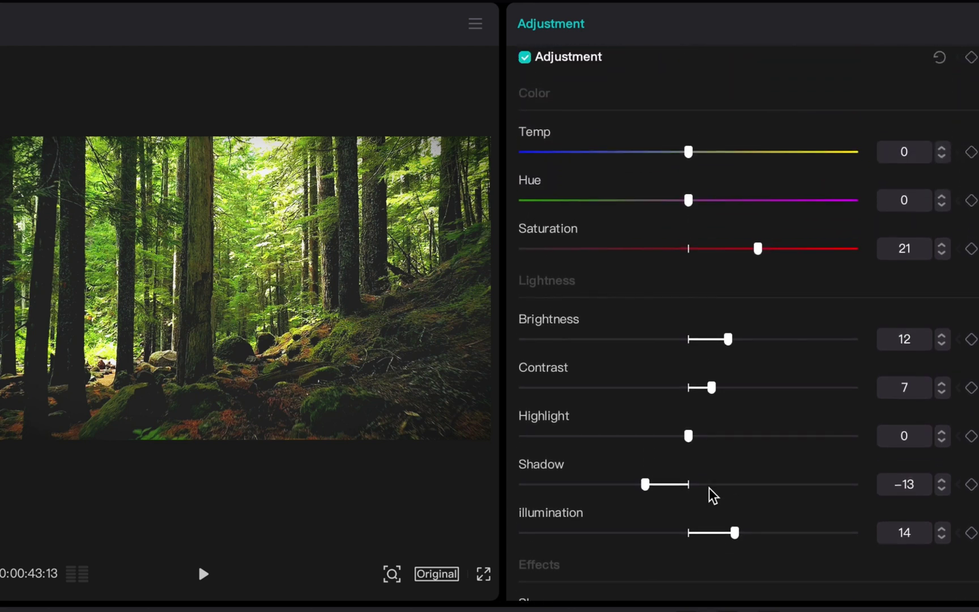
scroll(712, 495, "up", 5)
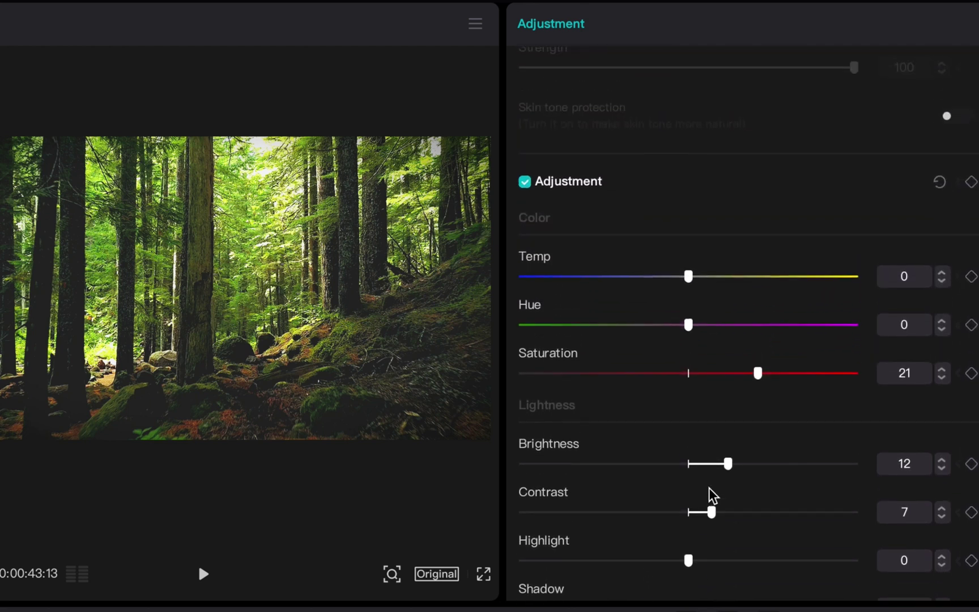
scroll(713, 496, "down", 9)
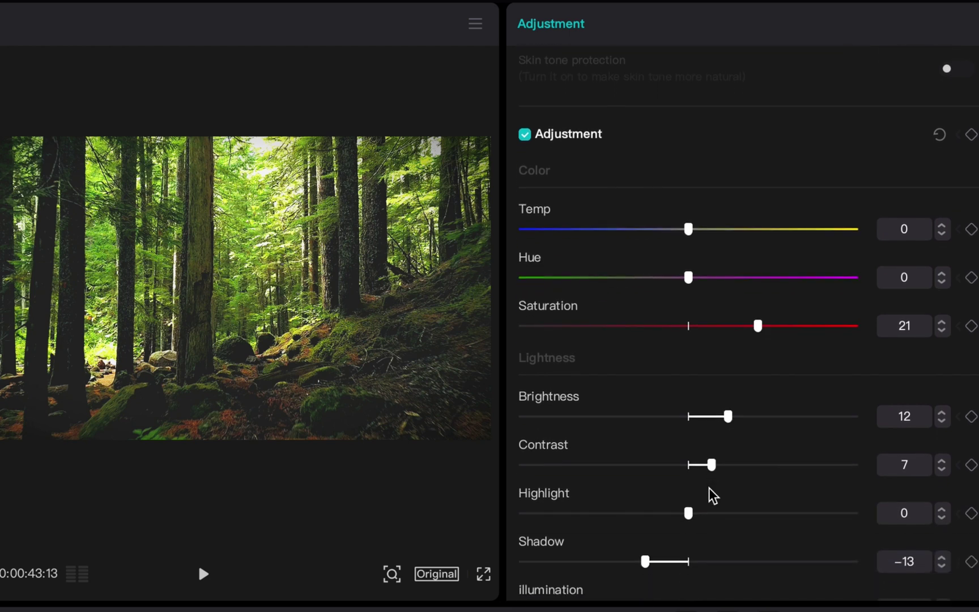
scroll(712, 495, "down", 5)
scroll(713, 495, "up", 2)
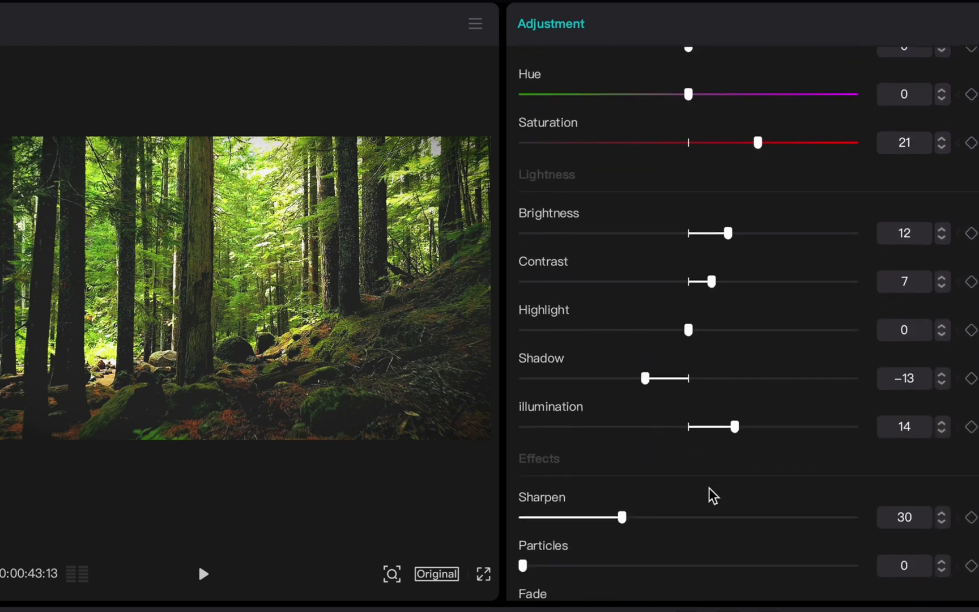
scroll(713, 496, "down", 4)
scroll(694, 491, "up", 10)
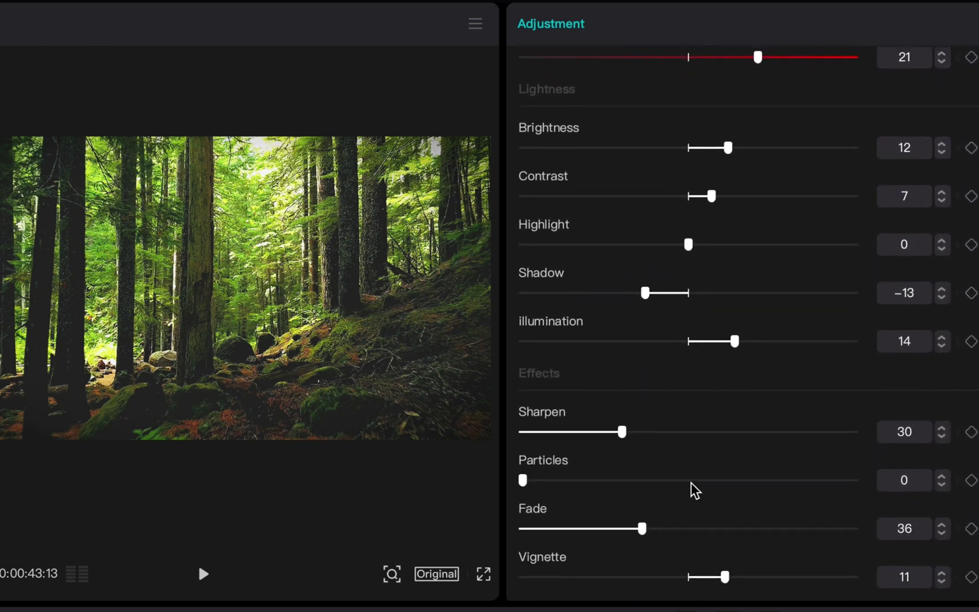
scroll(695, 491, "up", 4)
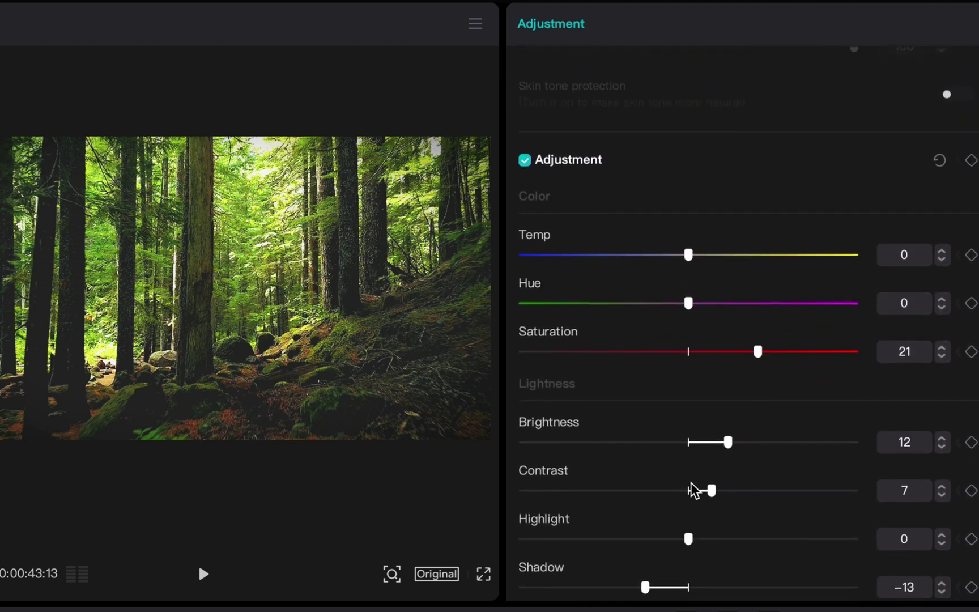
scroll(531, 486, "down", 12)
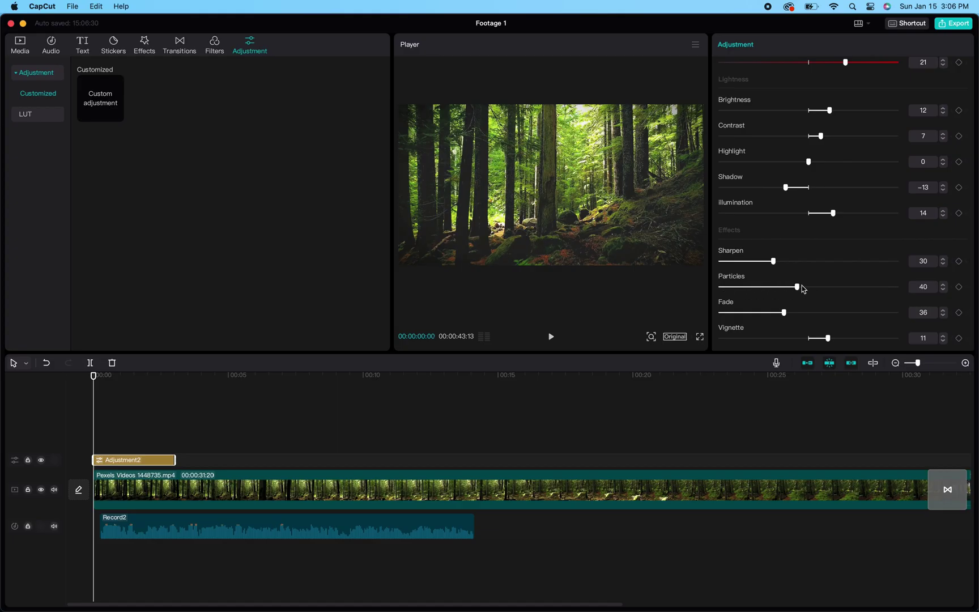
left_click_drag(860, 286, 823, 291)
scroll(816, 305, "down", 1)
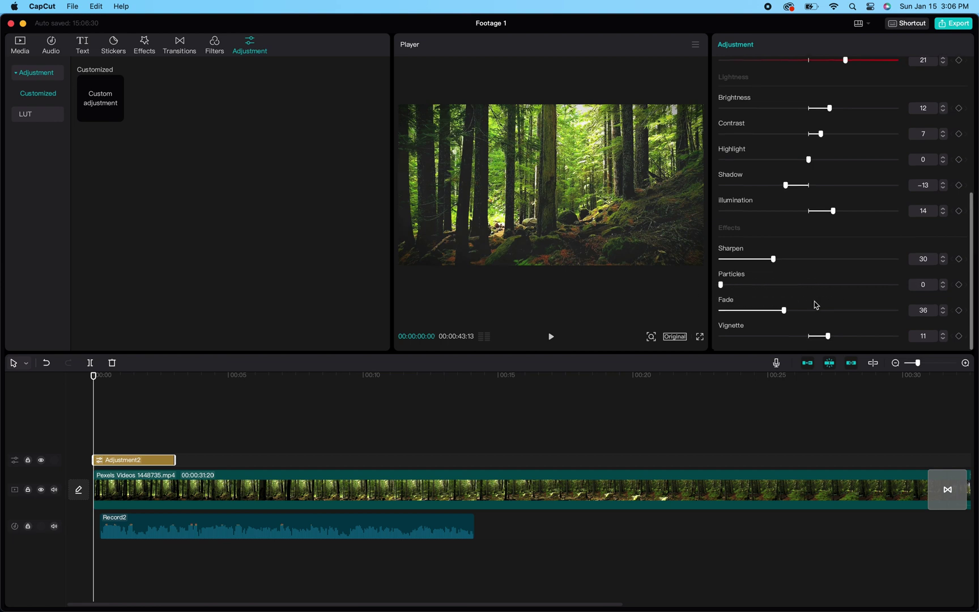
scroll(816, 304, "up", 4)
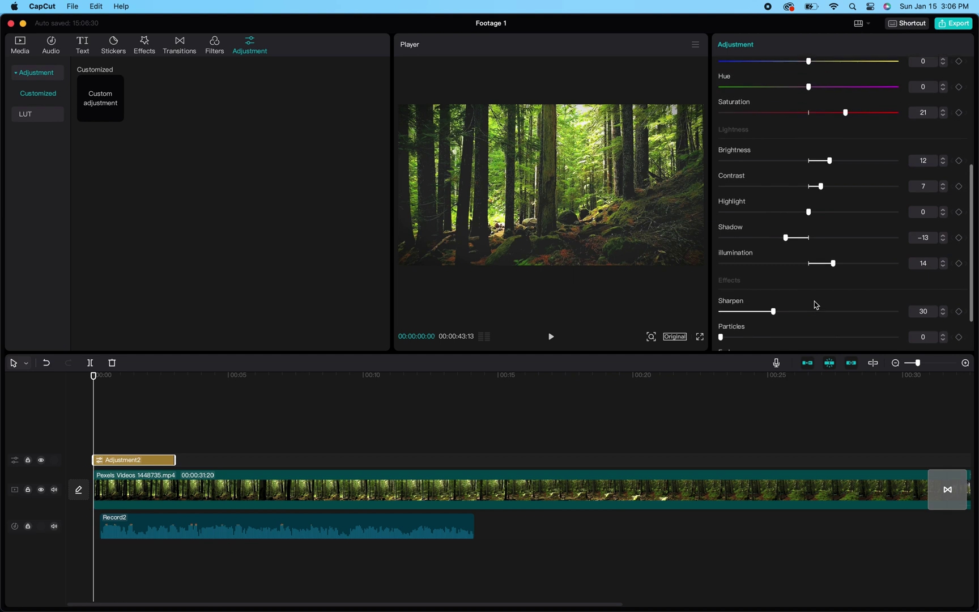
scroll(816, 304, "up", 2)
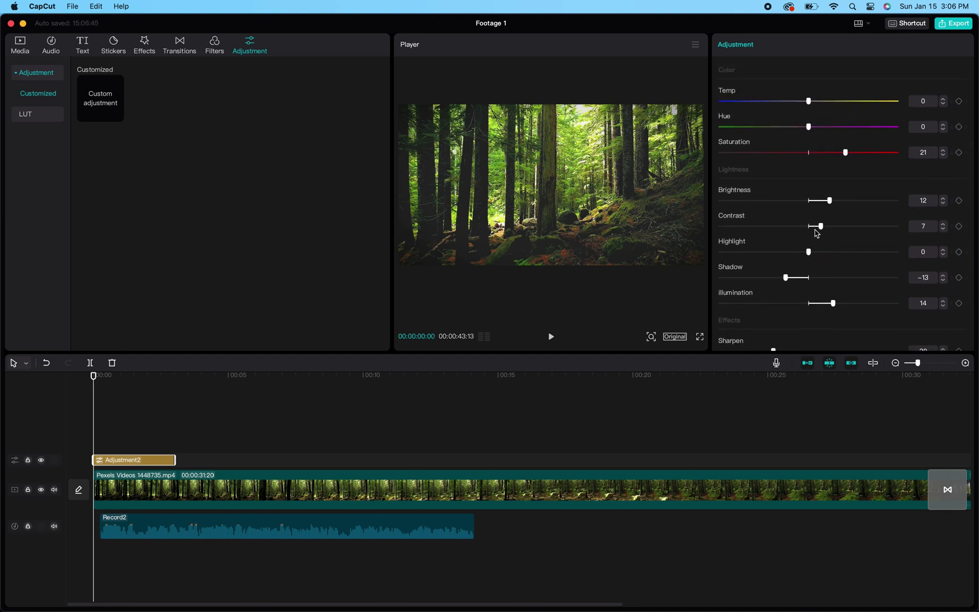
scroll(816, 232, "up", 4)
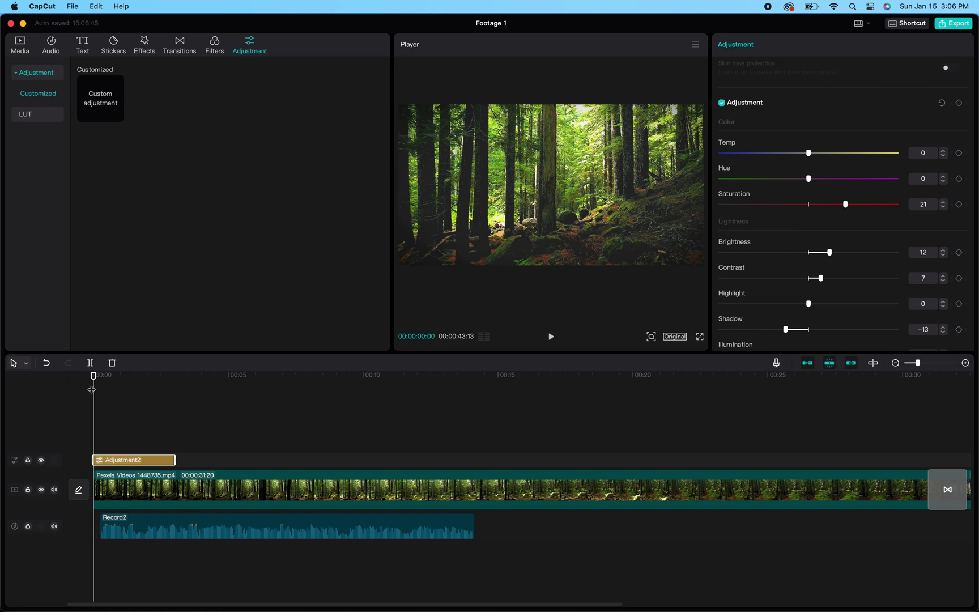
Stretch Adjustment2 to the first clip's end, then play back the graded footage muted and pause.
mouse_move(92, 389)
left_mouse_down()
mouse_move(141, 390)
mouse_move(146, 375)
mouse_move(111, 375)
mouse_move(144, 374)
left_mouse_up()
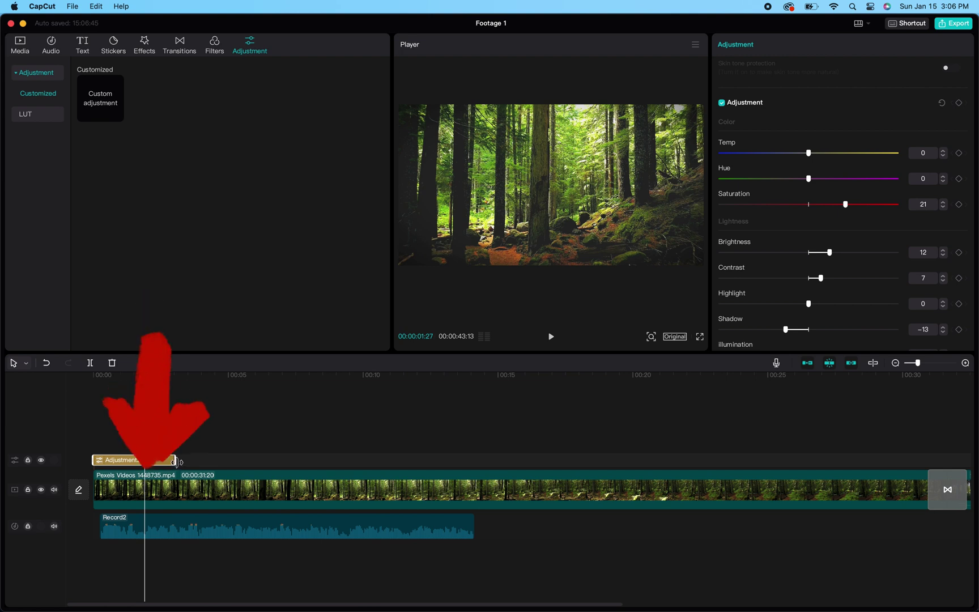
left_click_drag(175, 461, 948, 484)
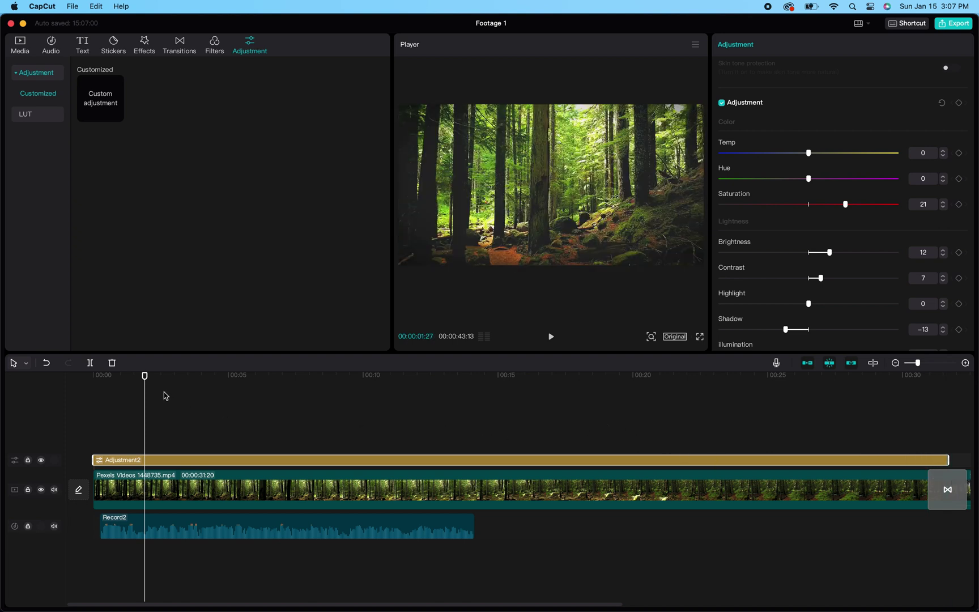
key("space")
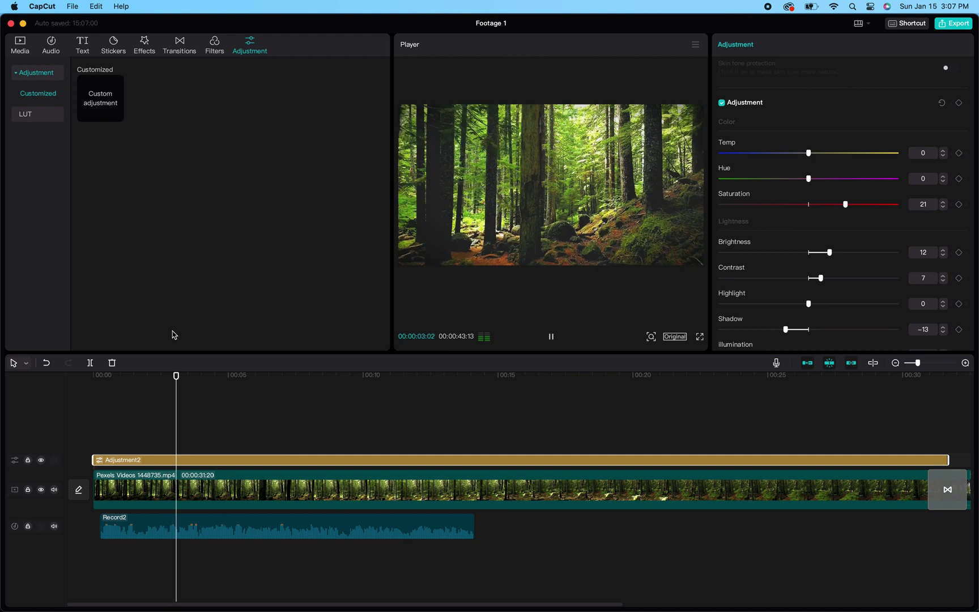
key("XF86AudioMute")
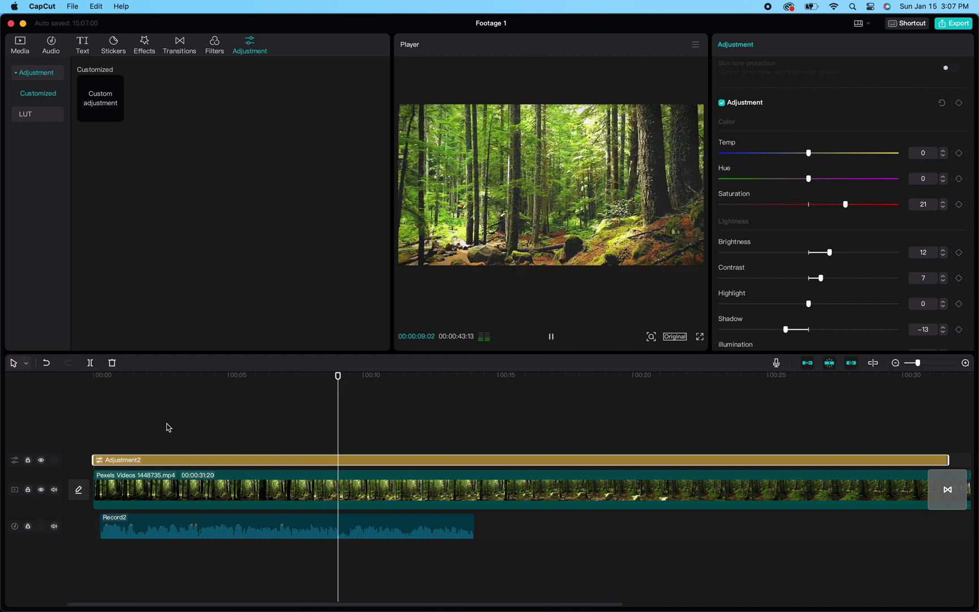
scroll(308, 420, "right", 3)
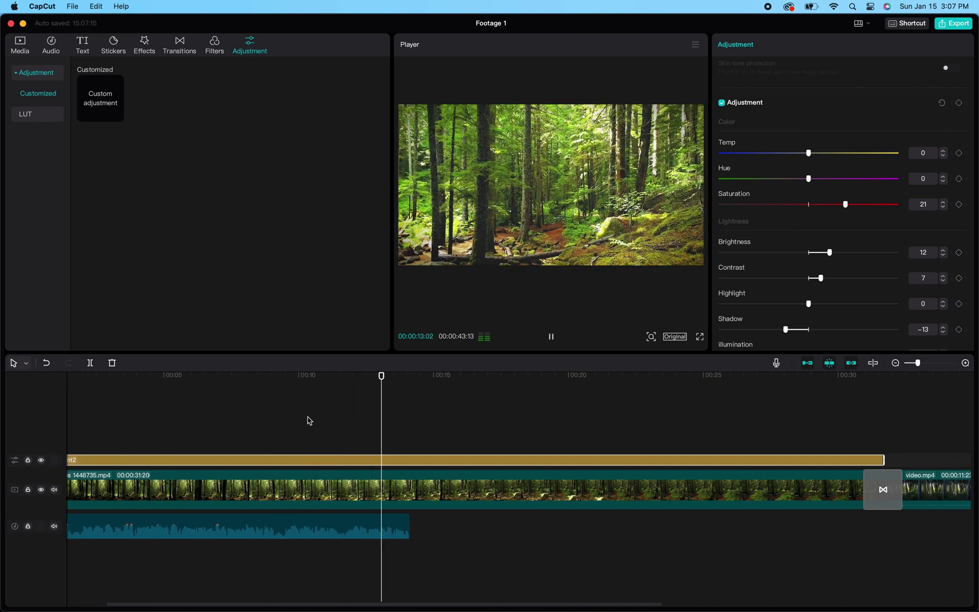
key("space")
scroll(587, 445, "right", 15)
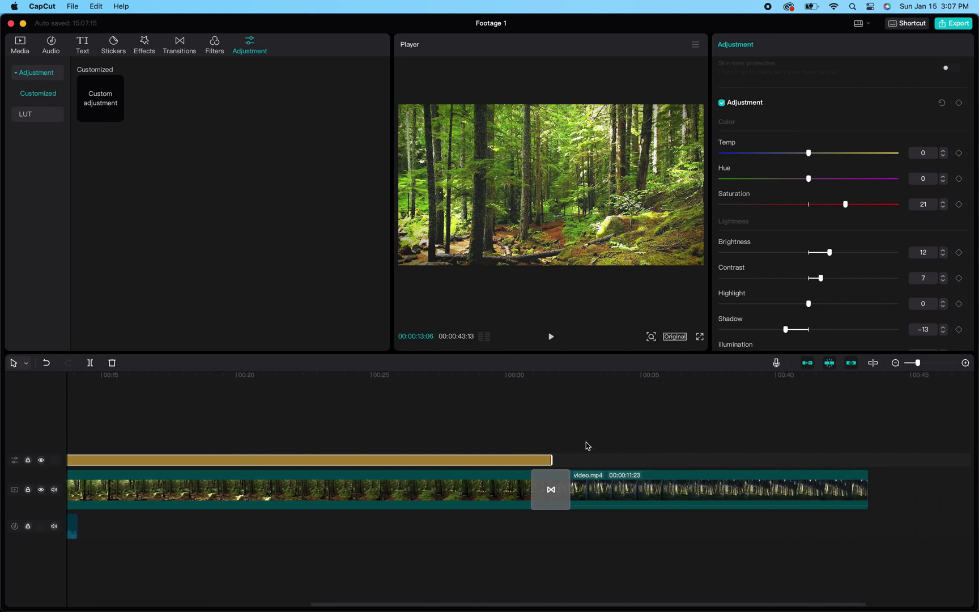
Drag Adjustment2's right edge to the end of video.mp4 and scrub back to preview the second clip.
left_click(522, 375)
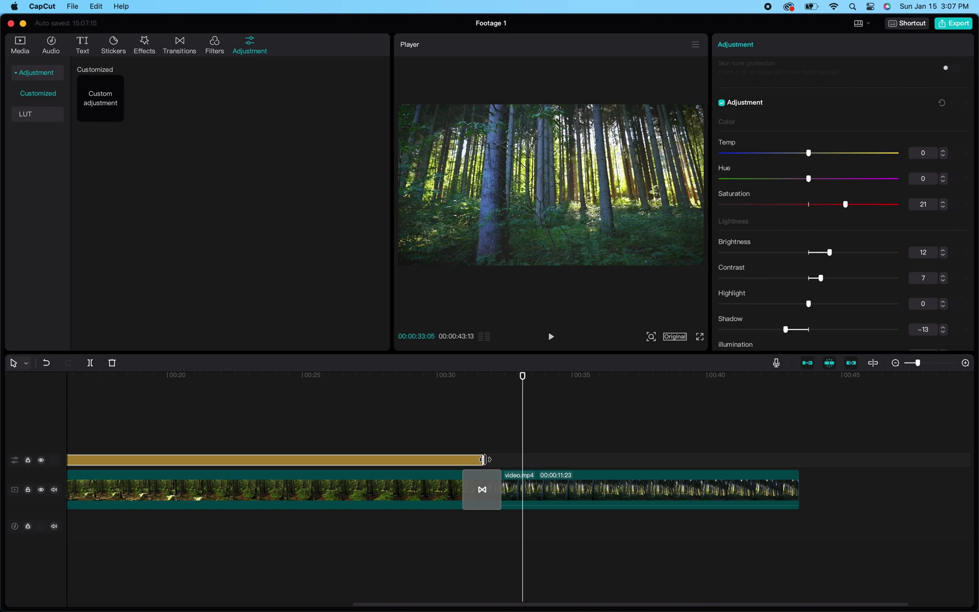
left_click_drag(483, 459, 798, 428)
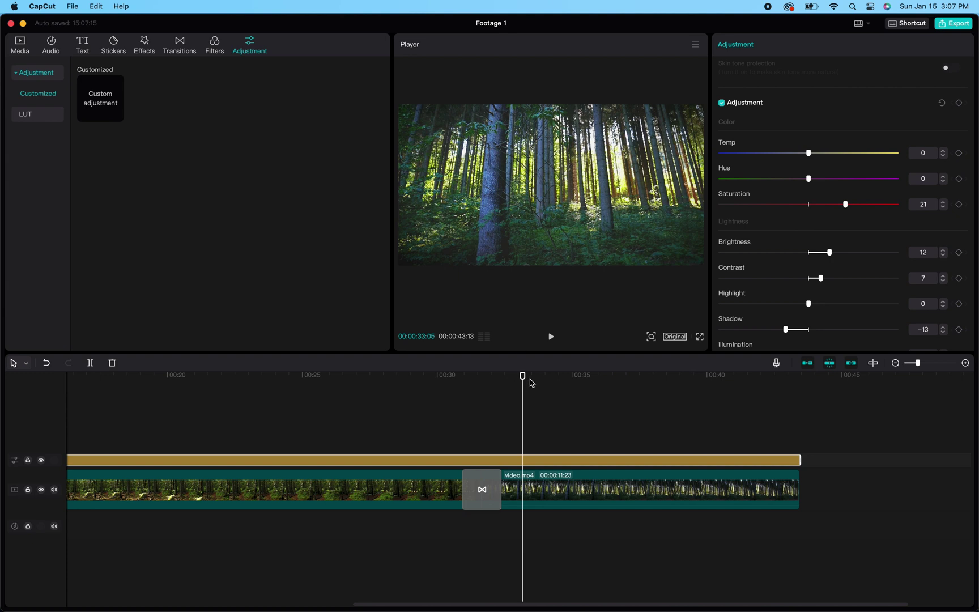
left_click_drag(527, 377, 659, 402)
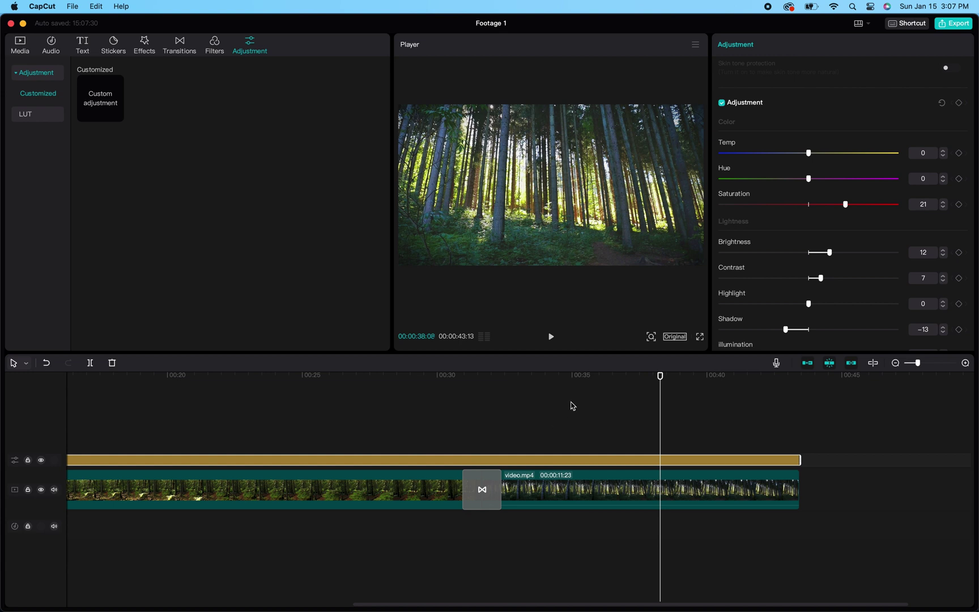